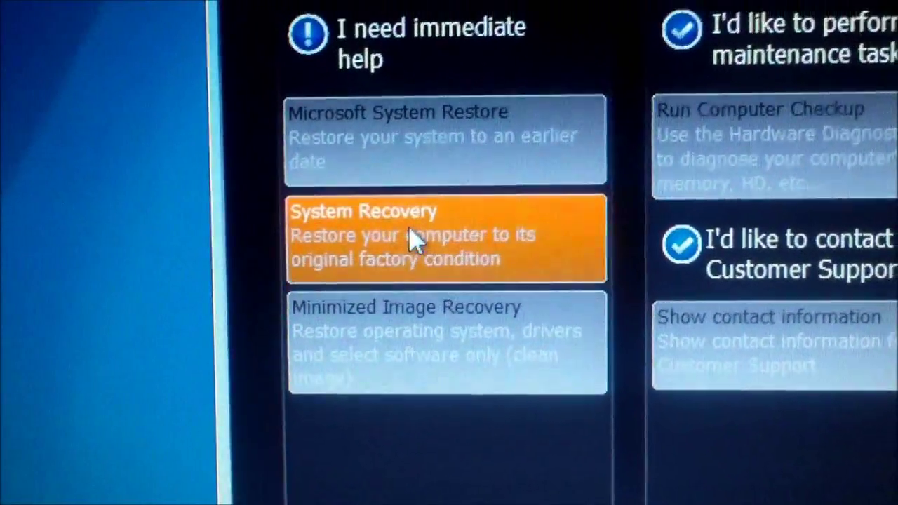
- Choose System Recovery to restore the computer to its original factory condition
left_click(458, 237)
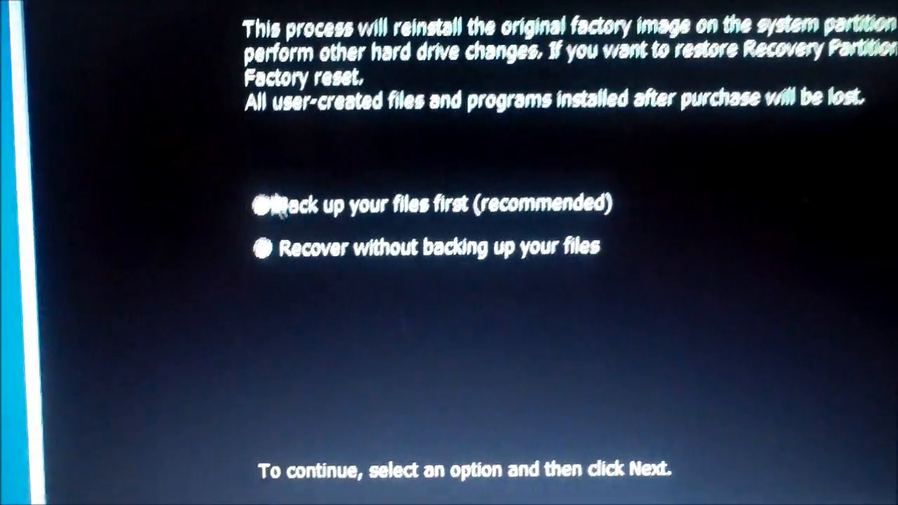